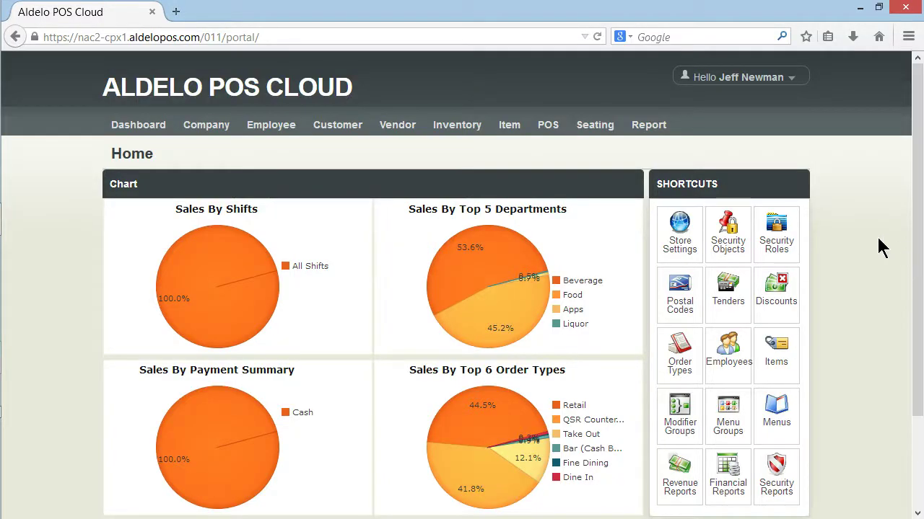
Step: Open the design layout of the Fine Dinning menu and display its assigned Appetizers group
mouse_move(539, 131)
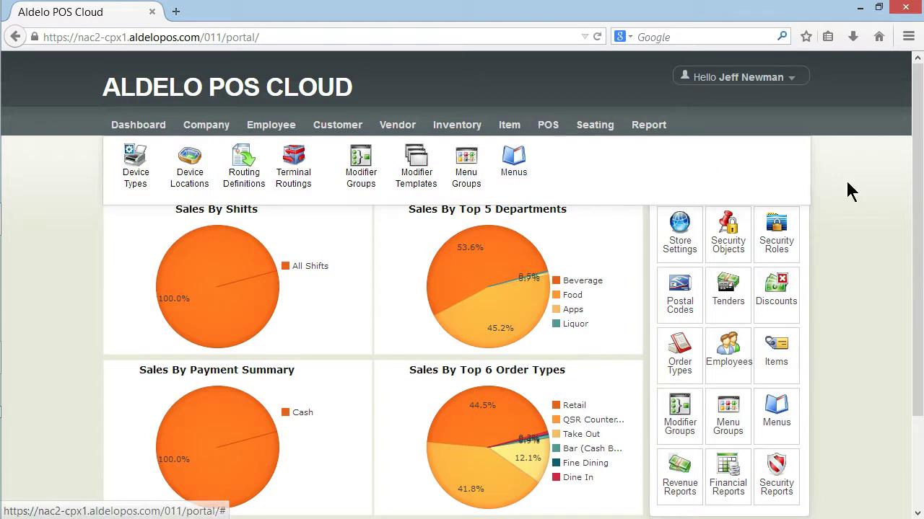
click(783, 420)
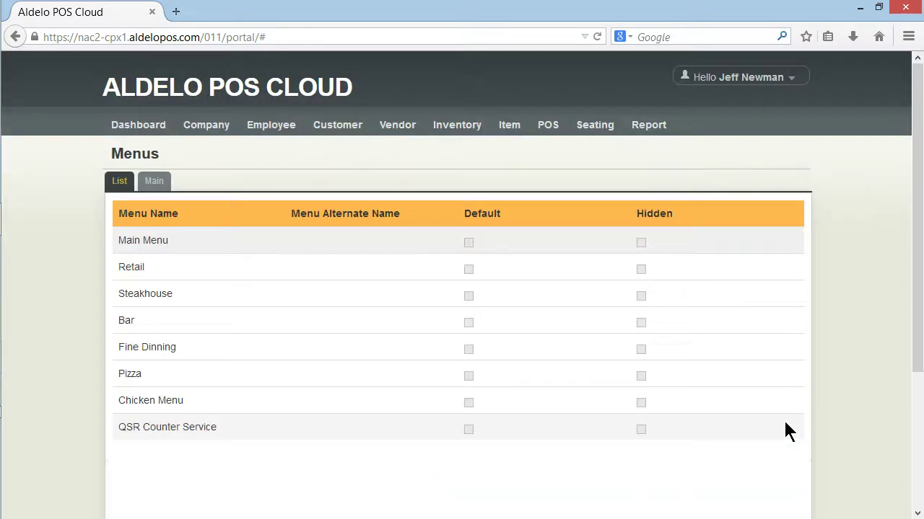
click(159, 347)
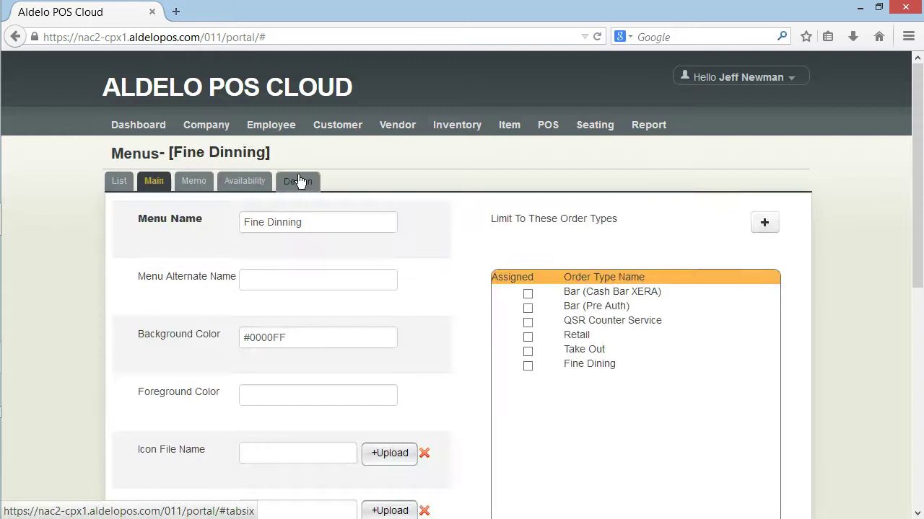
click(296, 184)
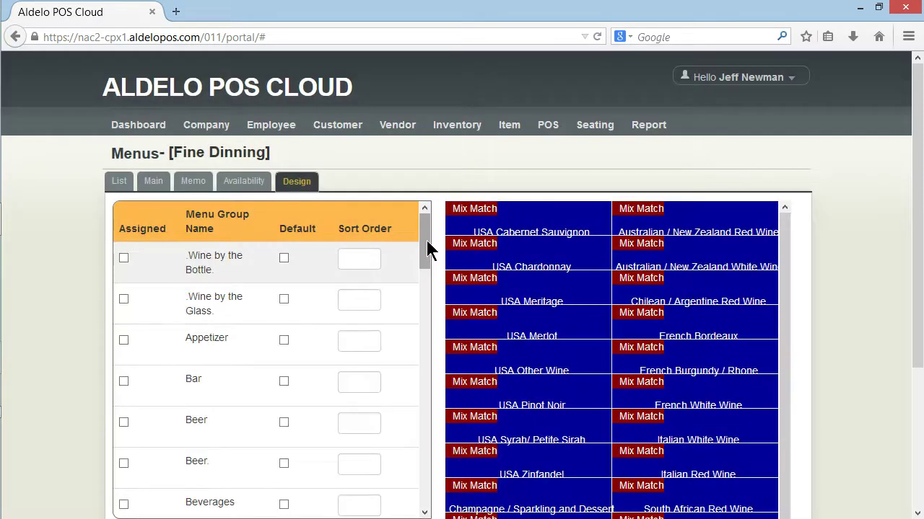
drag(428, 248, 431, 447)
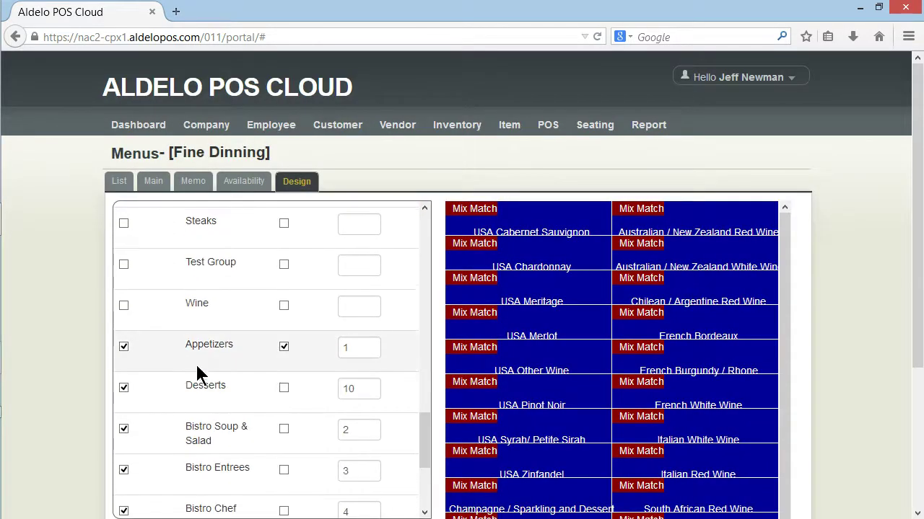
click(210, 347)
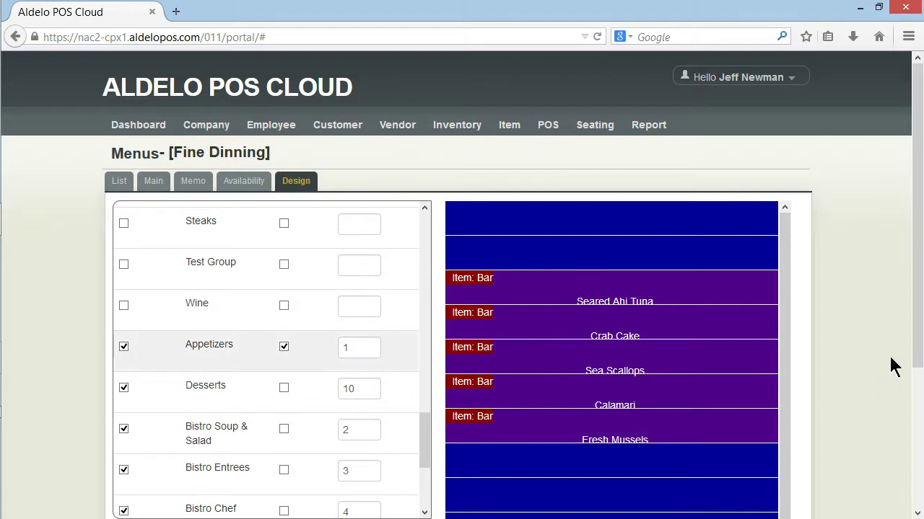
Step: Find the item "bruschetta" and assign it to the empty menu slot directly below Fresh Mussels
drag(916, 346, 917, 390)
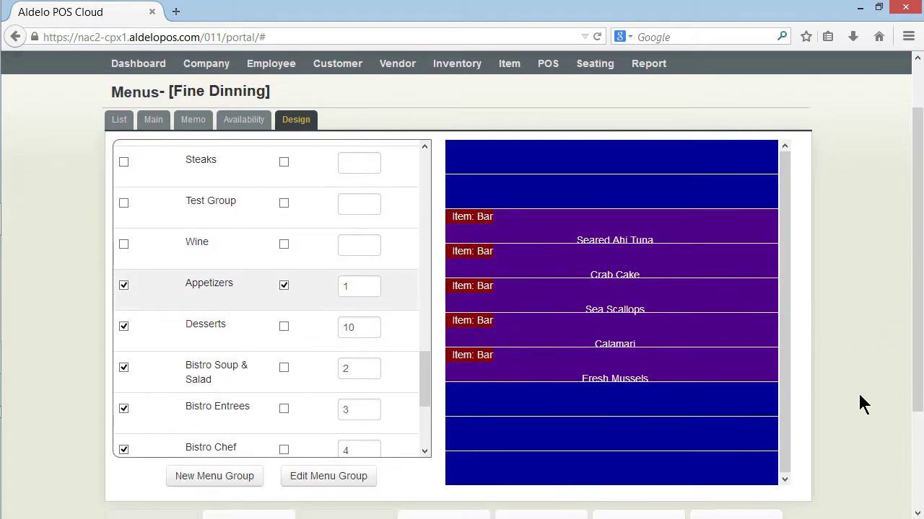
click(612, 410)
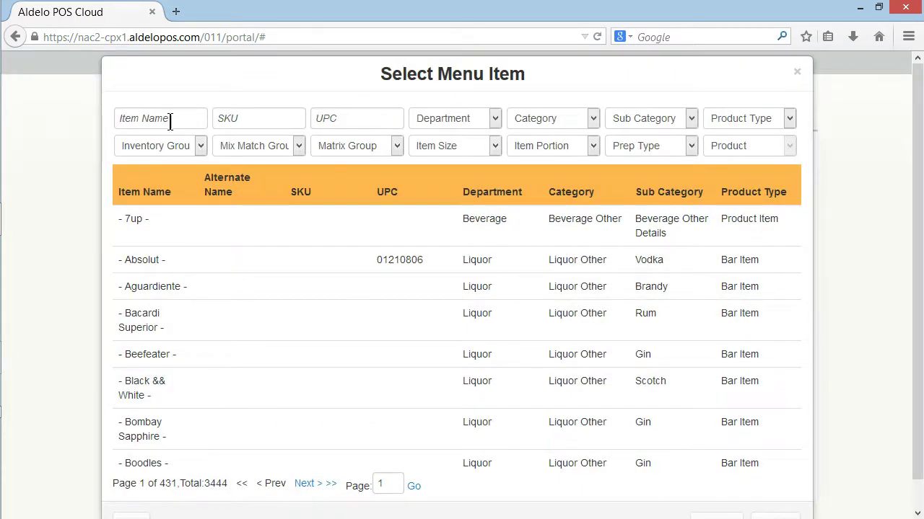
text(br)
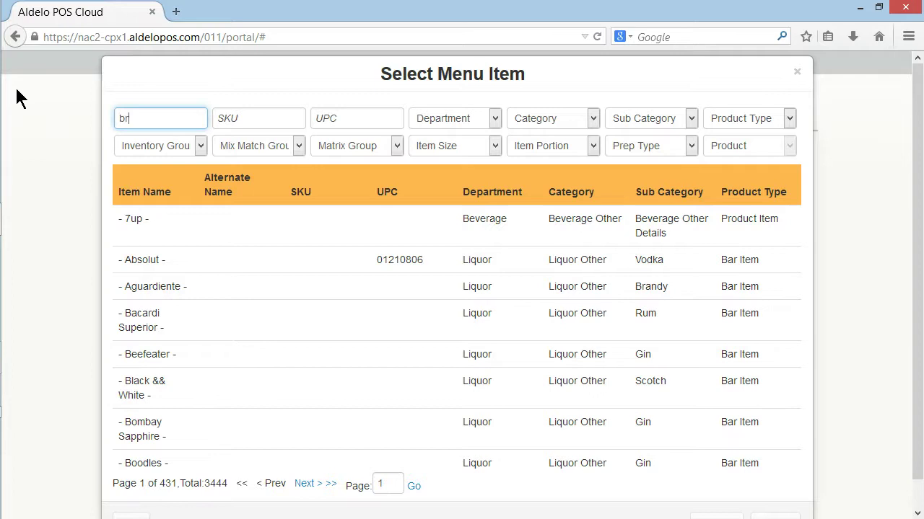
text(uschetta)
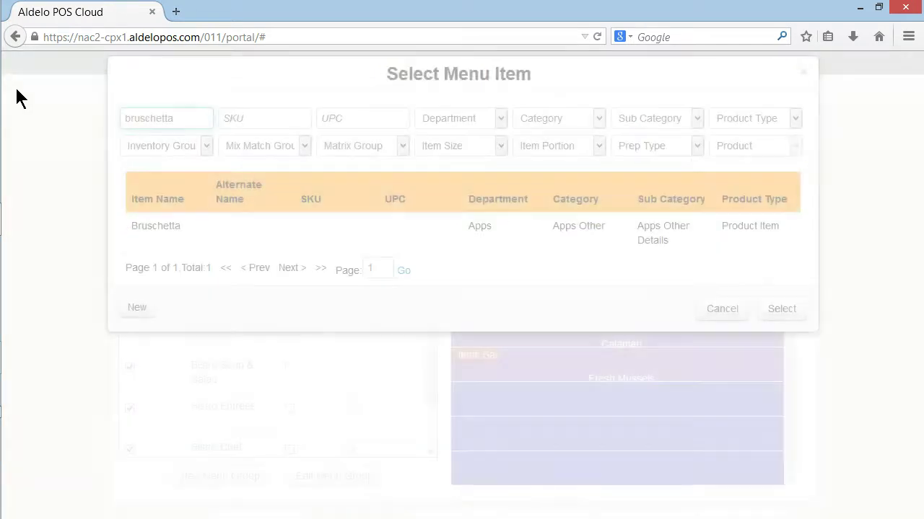
mouse_move(29, 132)
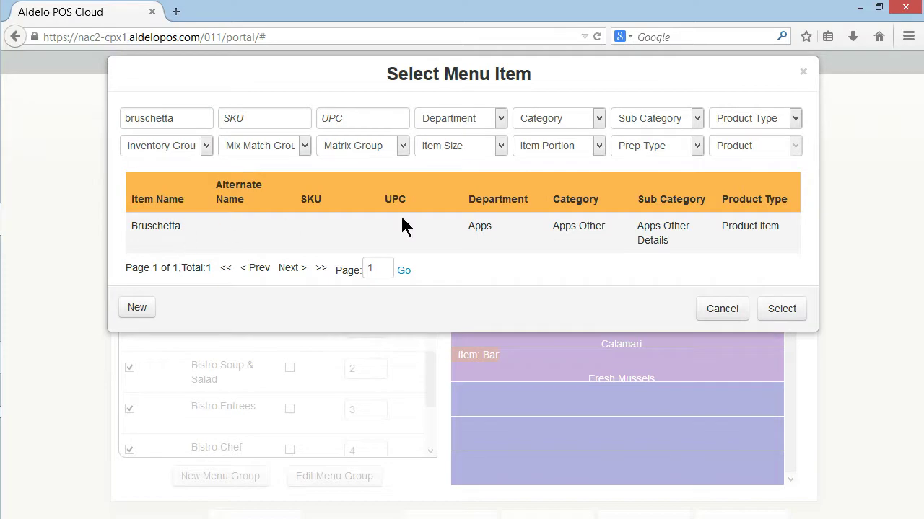
click(790, 312)
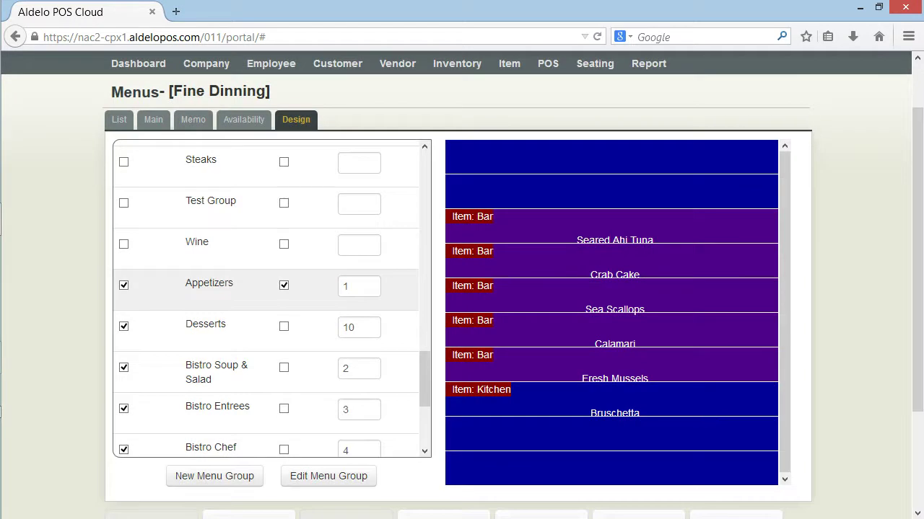
Step: Save the Fine Dinning menu record and dismiss the save message
scroll(840, 361, down, 3)
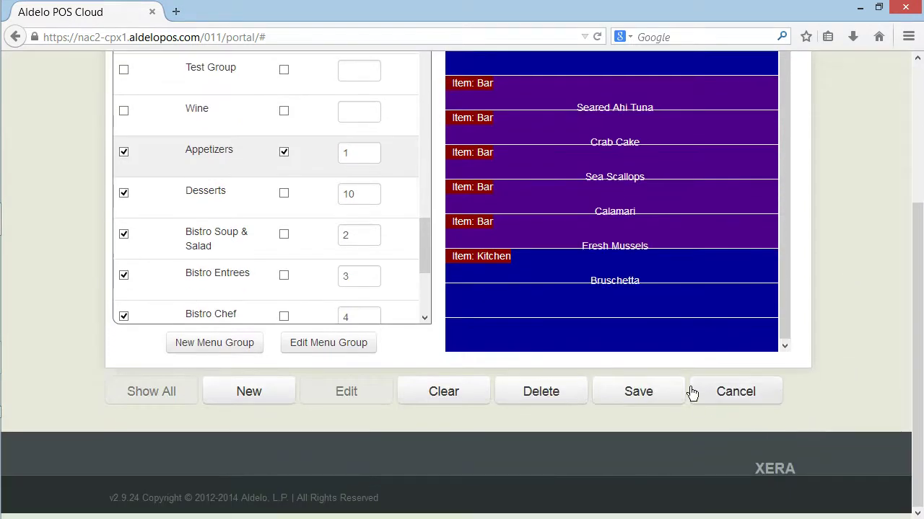
click(658, 396)
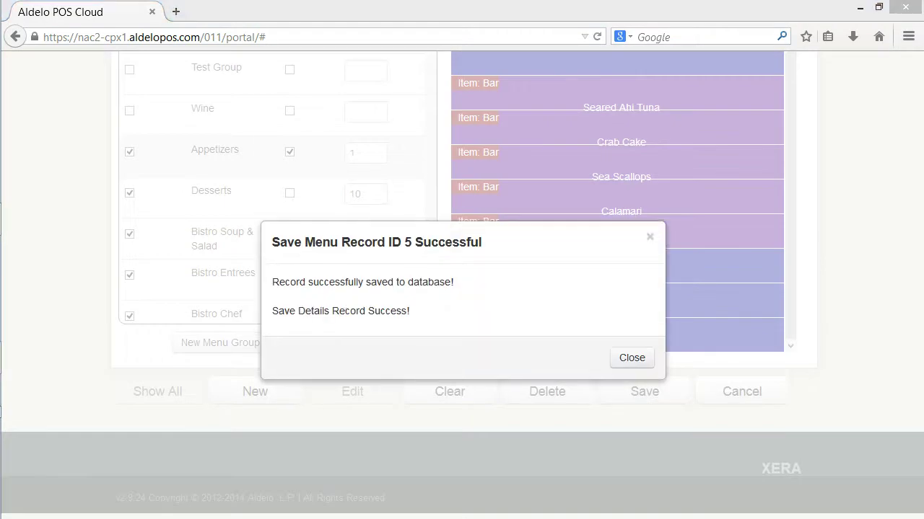
key(Escape)
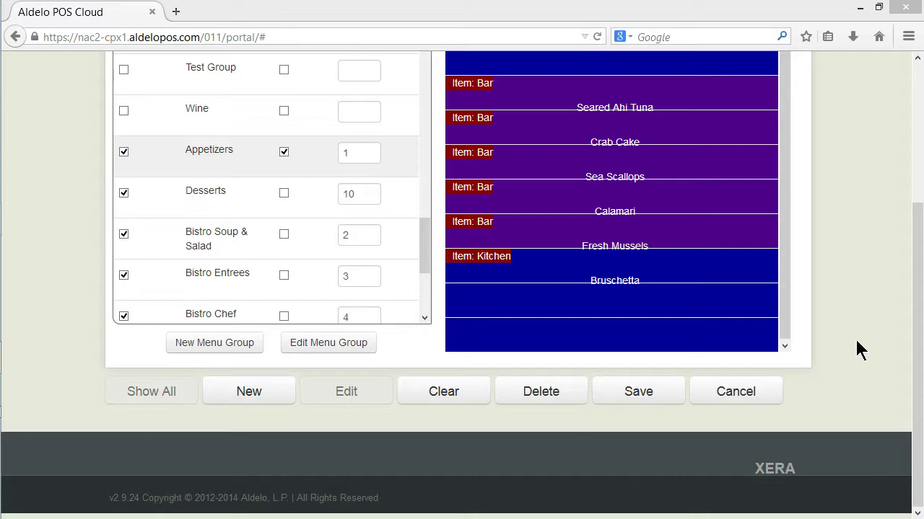
Step: Search the menu items for "gator tail" to fill the empty slot below Bruschetta
click(588, 315)
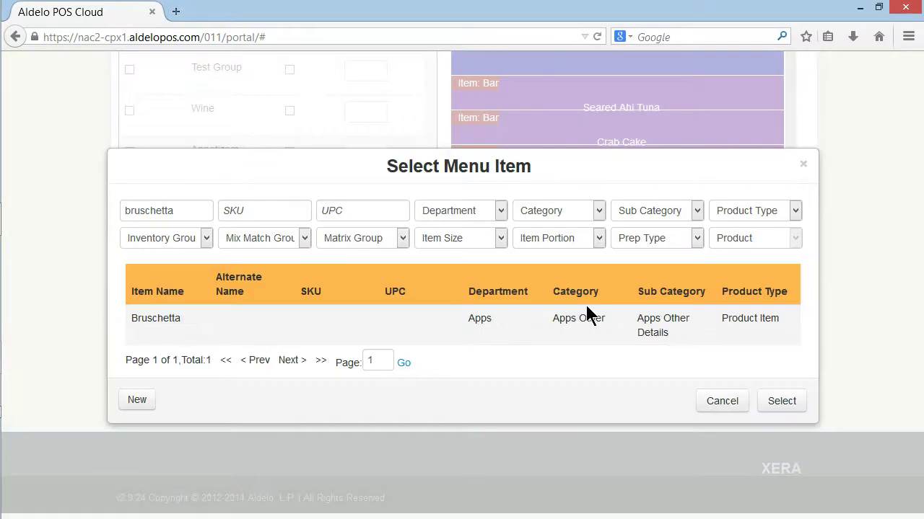
drag(178, 218, 79, 213)
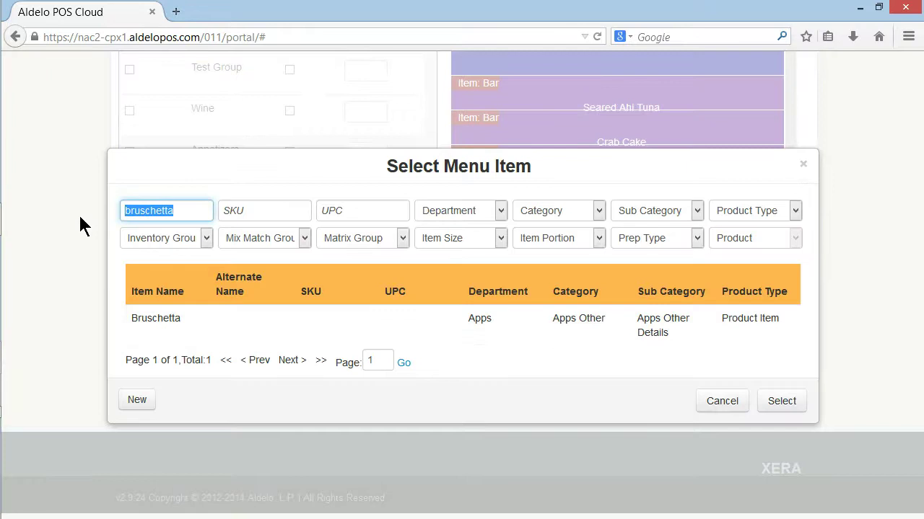
text(gator)
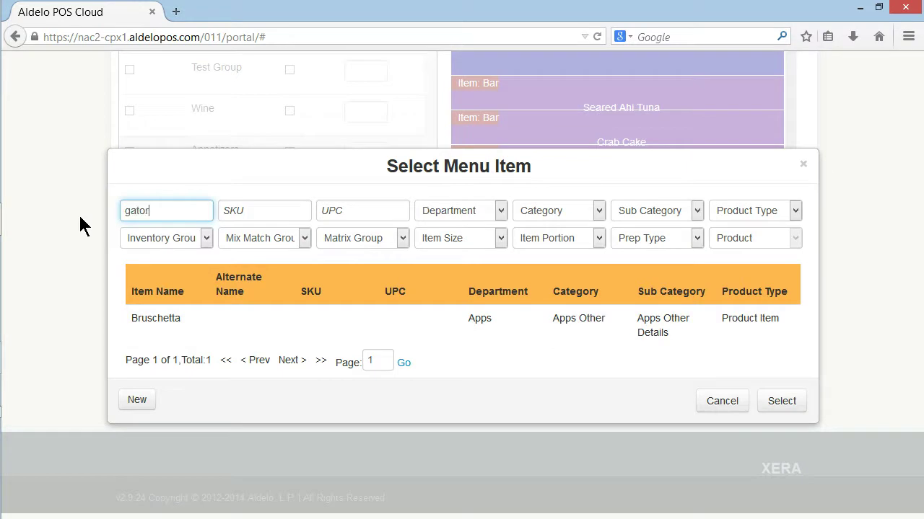
text( tail)
key(Return)
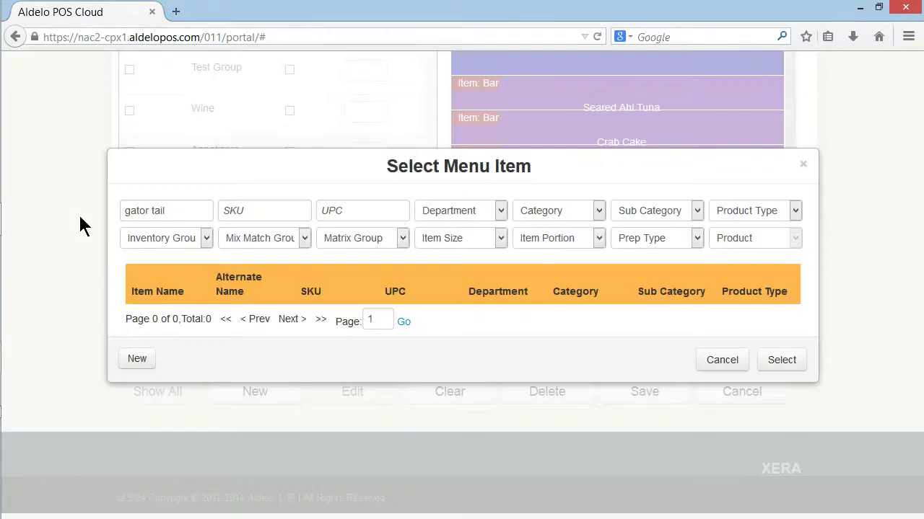
Step: Create a new item record named "Gator Tail" and mark it as a product item
click(139, 361)
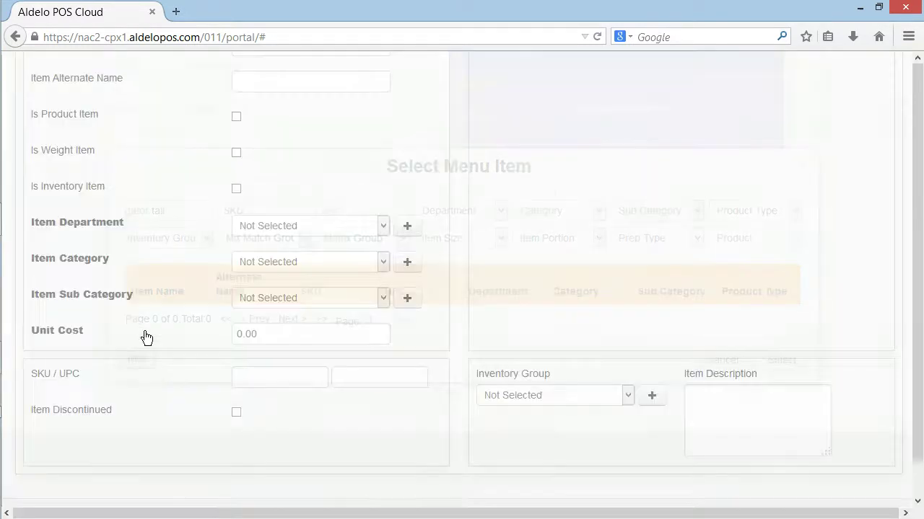
click(251, 155)
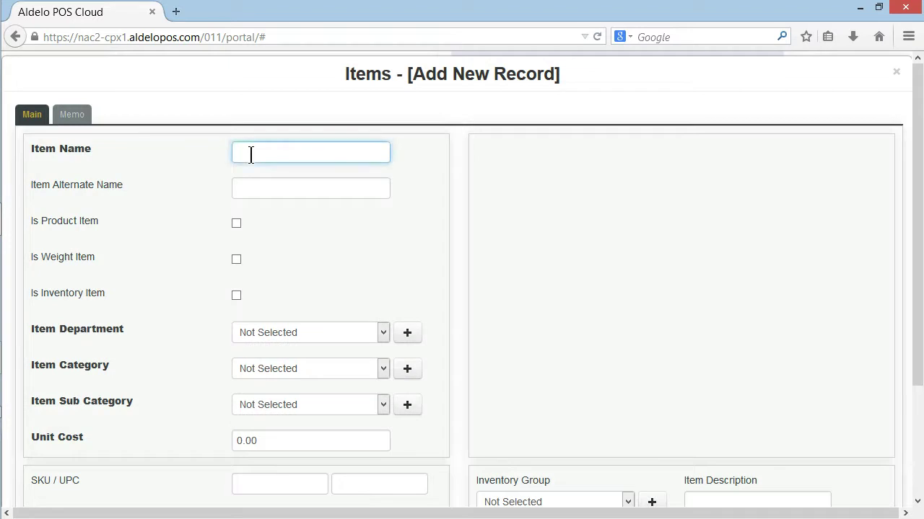
text(Gator Tail)
click(236, 223)
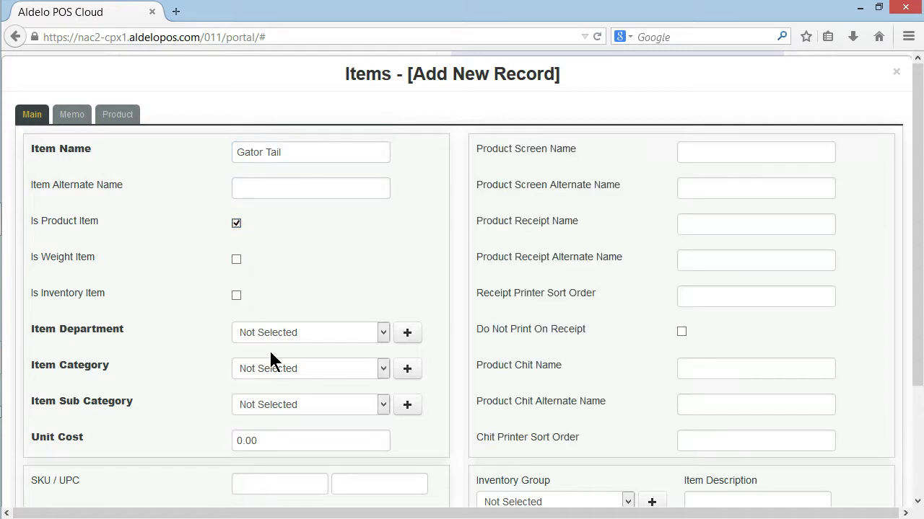
Step: Set the item's department to Apps, category to Apps Other and sub category to Apps Other Details
click(285, 334)
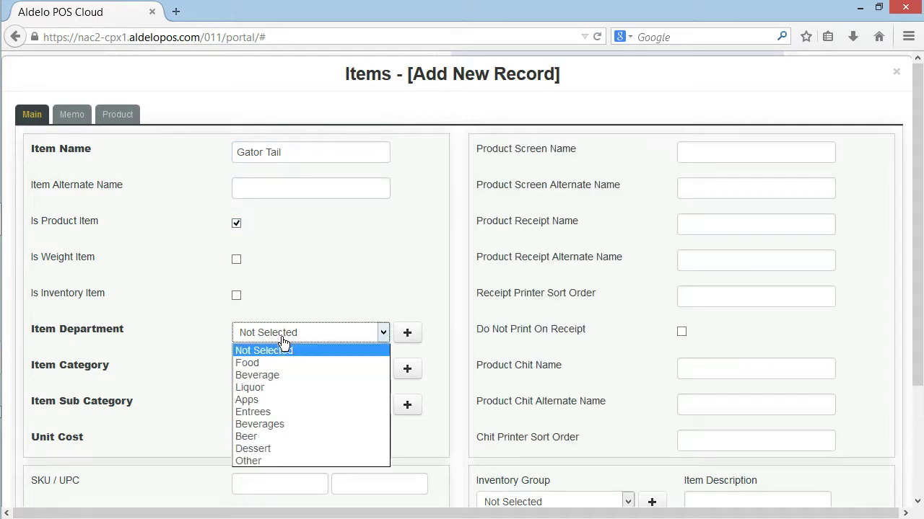
click(264, 400)
click(285, 377)
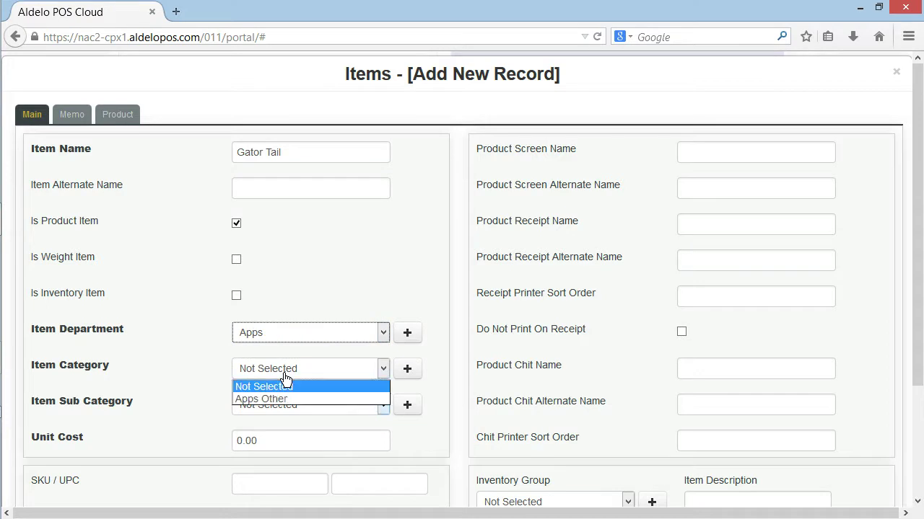
click(282, 401)
click(282, 409)
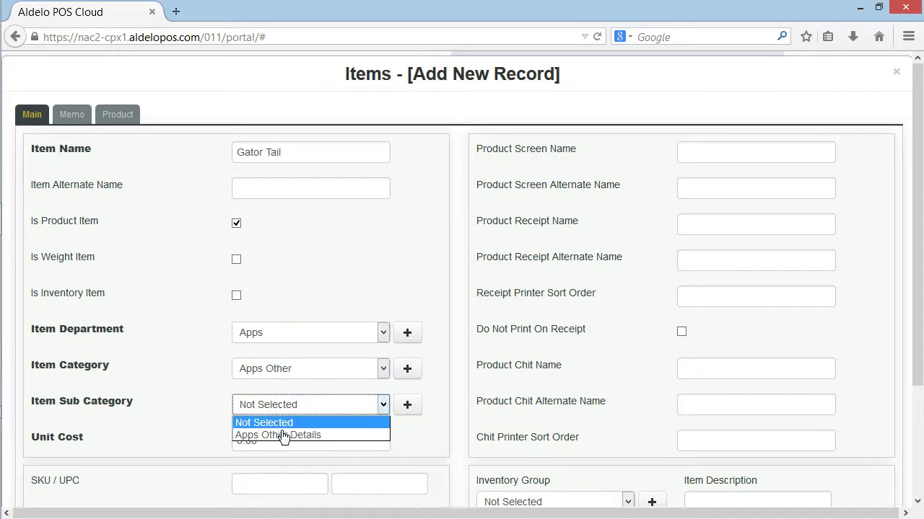
click(283, 436)
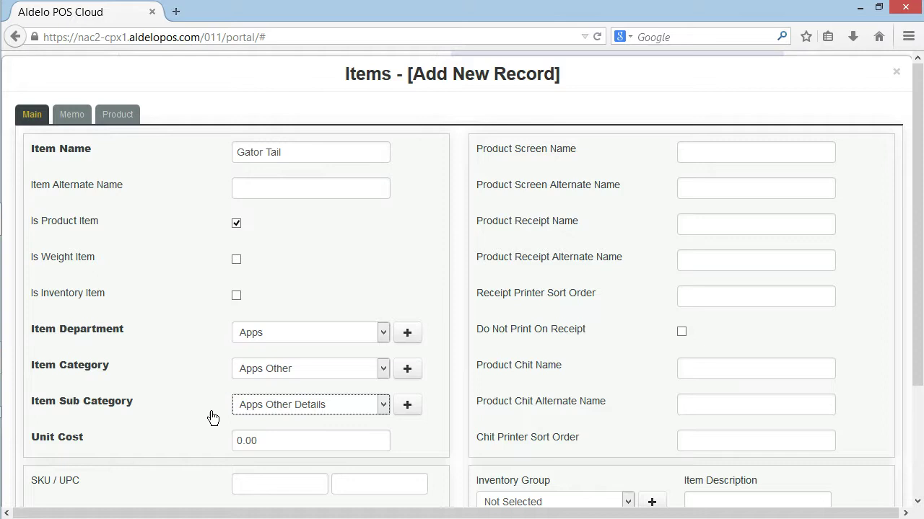
Step: Set the item's unit cost to 5.00 and its prep type to Kitchen
click(264, 440)
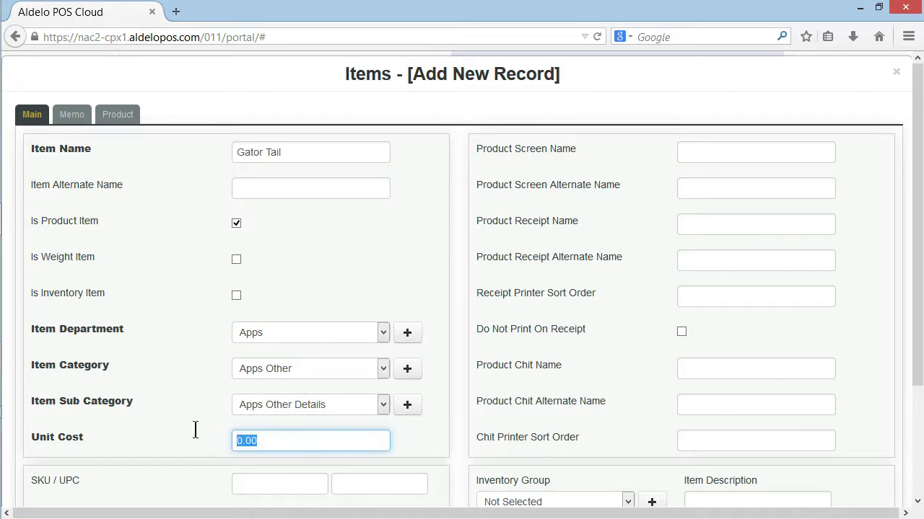
text(5.00)
scroll(183, 429, down, 3)
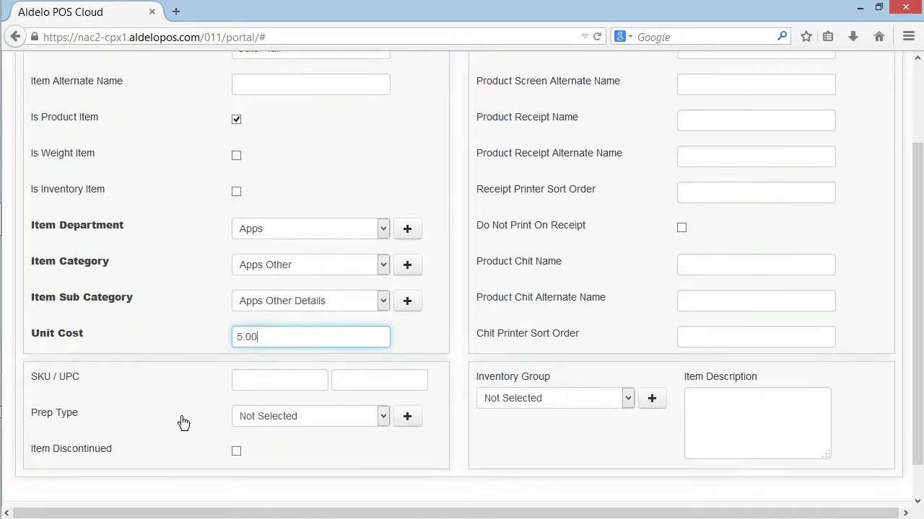
click(267, 417)
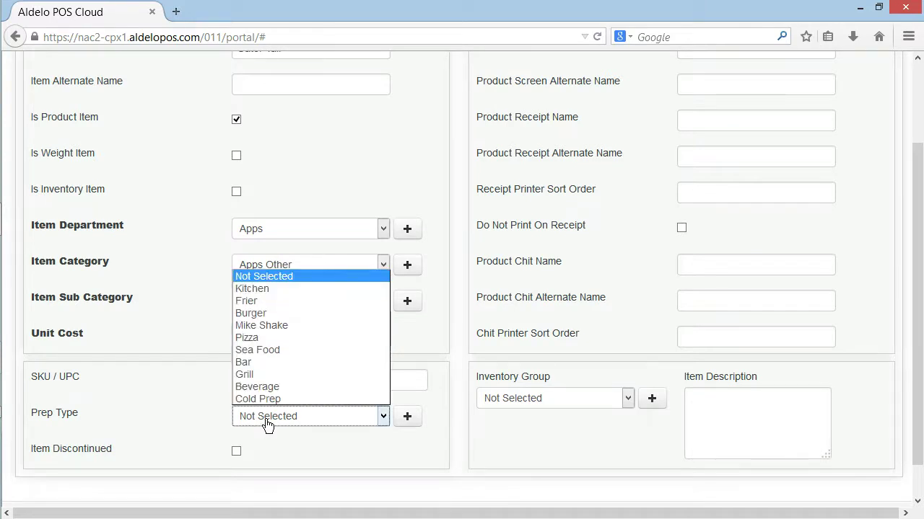
click(274, 289)
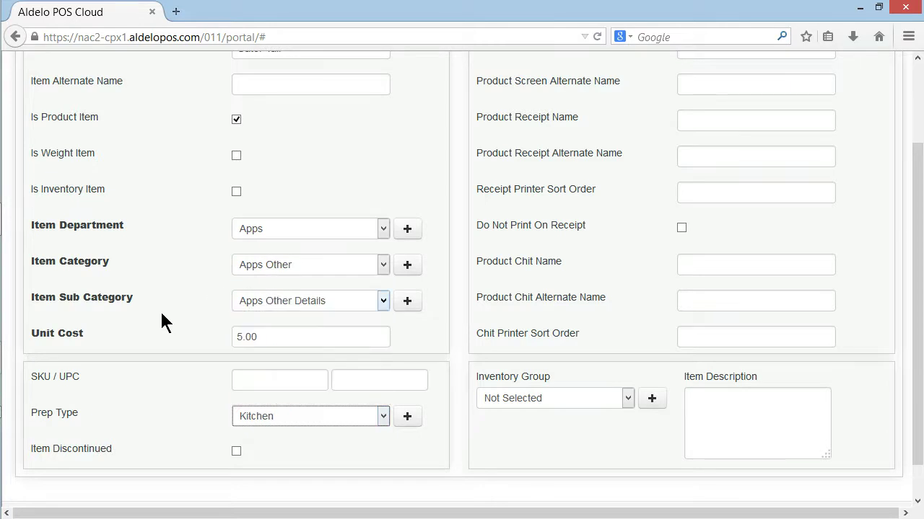
Step: In the item's product settings, set the product type to Product Item and the receipt total type to Food
scroll(162, 323, up, 3)
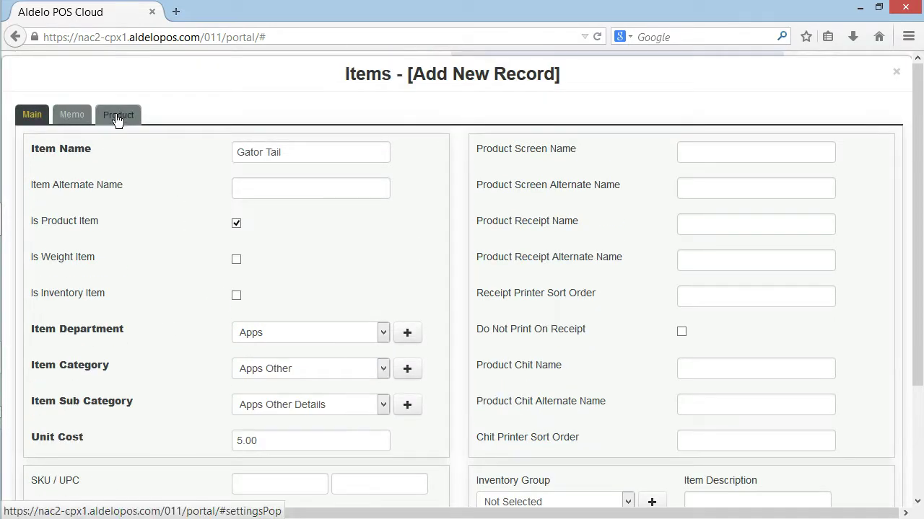
click(117, 117)
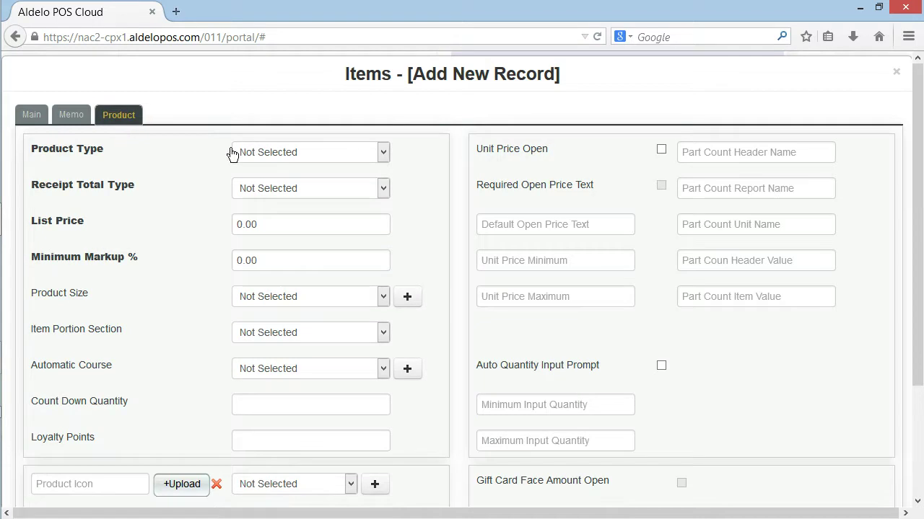
click(273, 153)
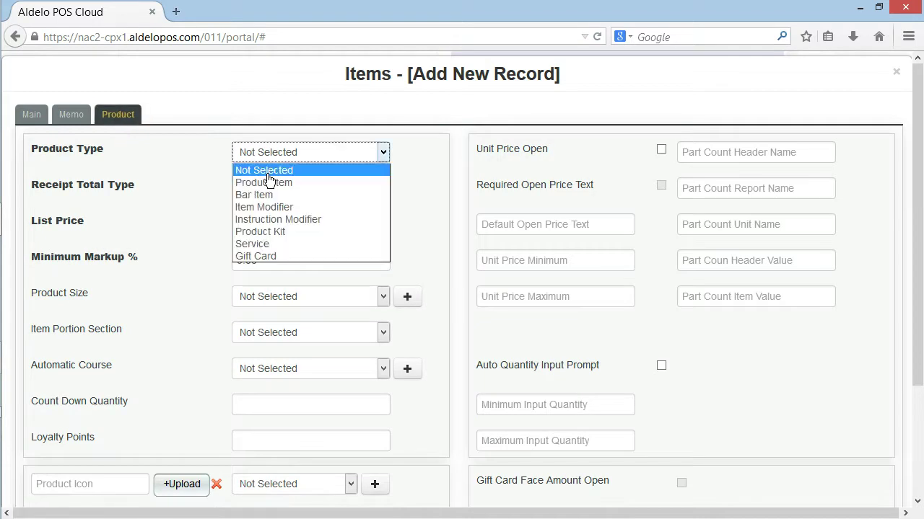
click(265, 183)
click(268, 191)
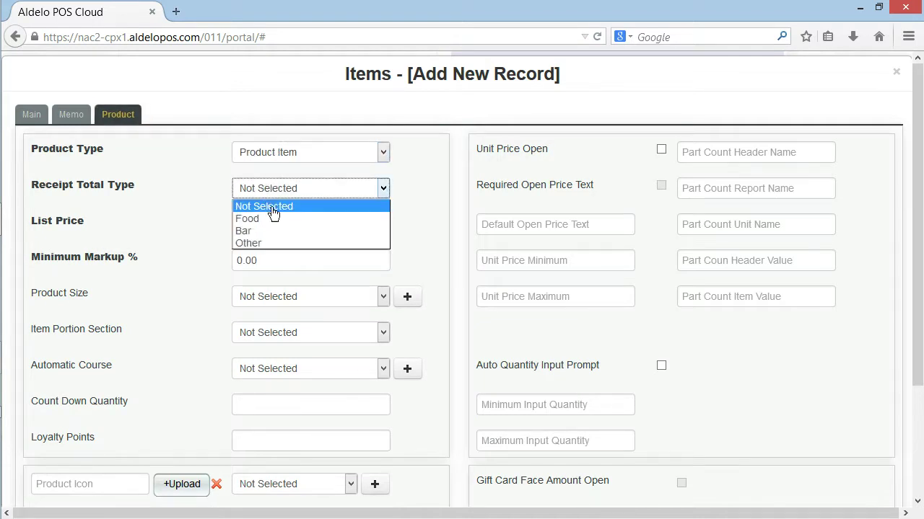
click(266, 218)
Step: Set the new item's list price to 9.95 and its minimum markup to 50.00 percent, and save the item record
click(264, 224)
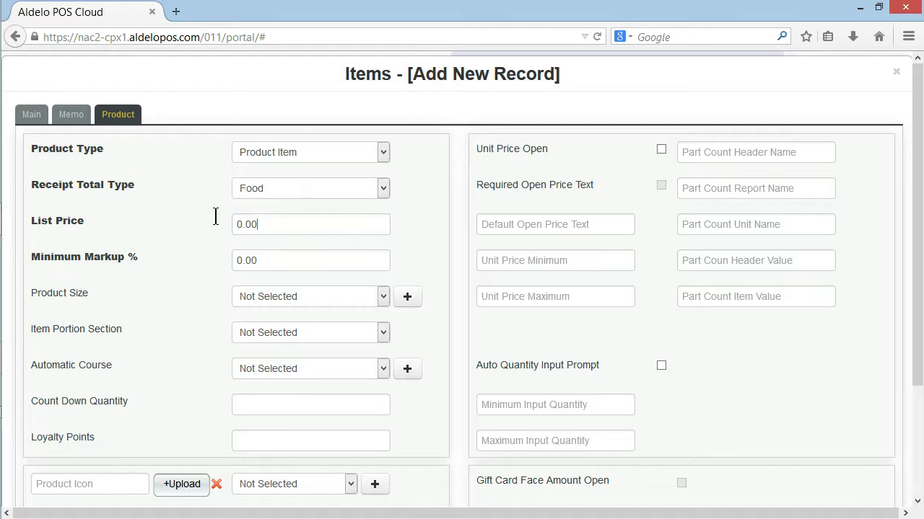
text(9.95)
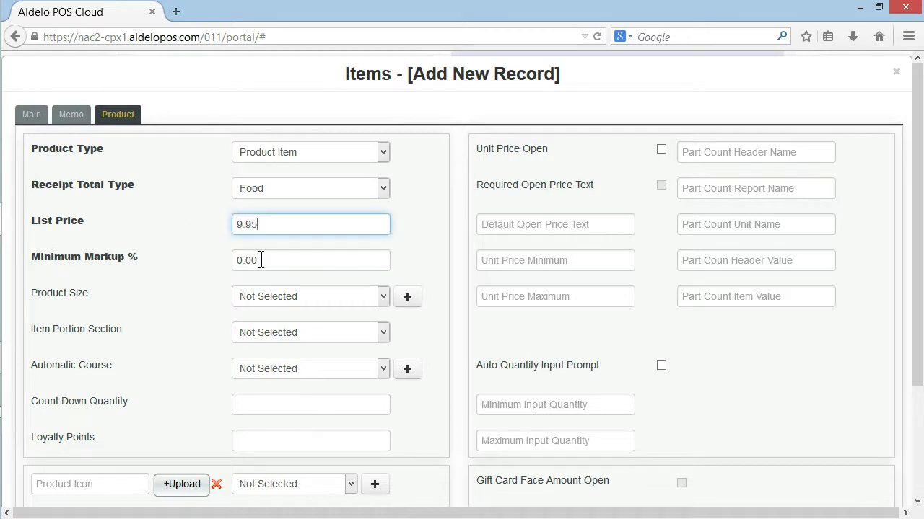
key(Tab)
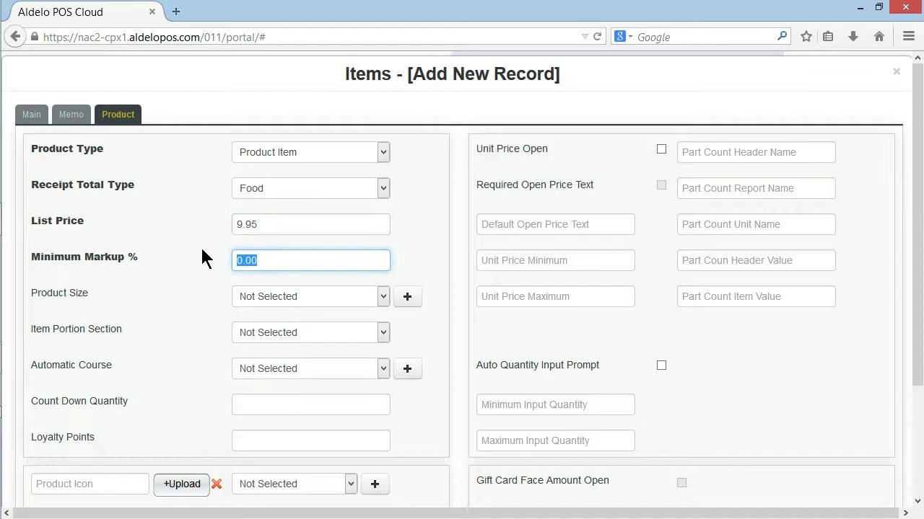
text(50)
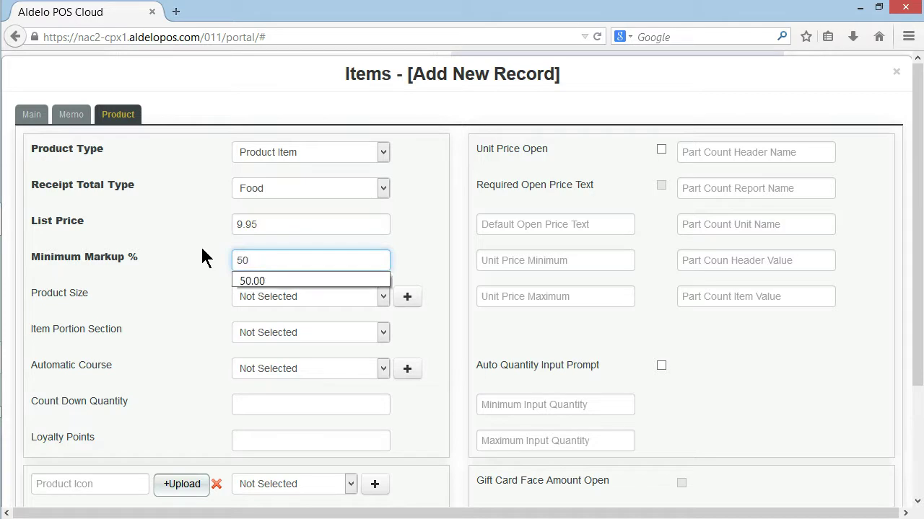
click(249, 281)
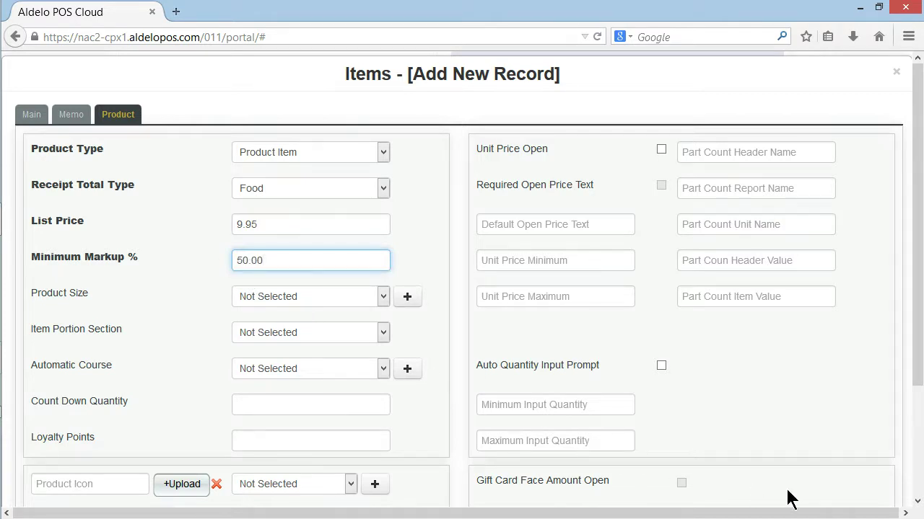
scroll(788, 496, down, 3)
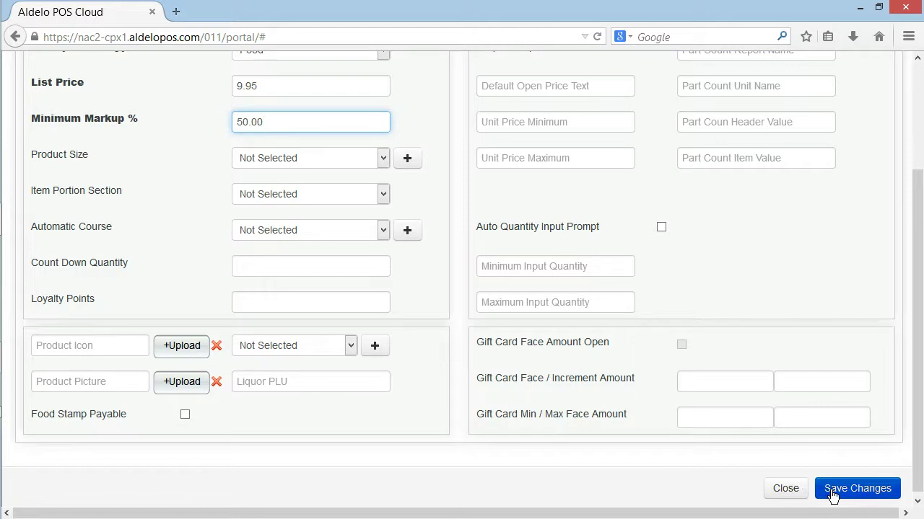
click(831, 491)
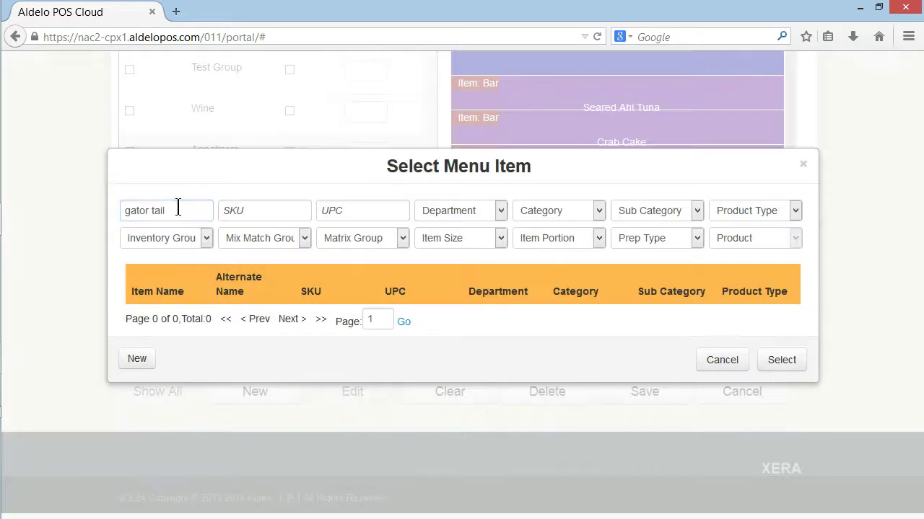
Step: Find the Gator Tail item by name, add it to the Appetizers group, and save the Fine Dinning menu
click(177, 209)
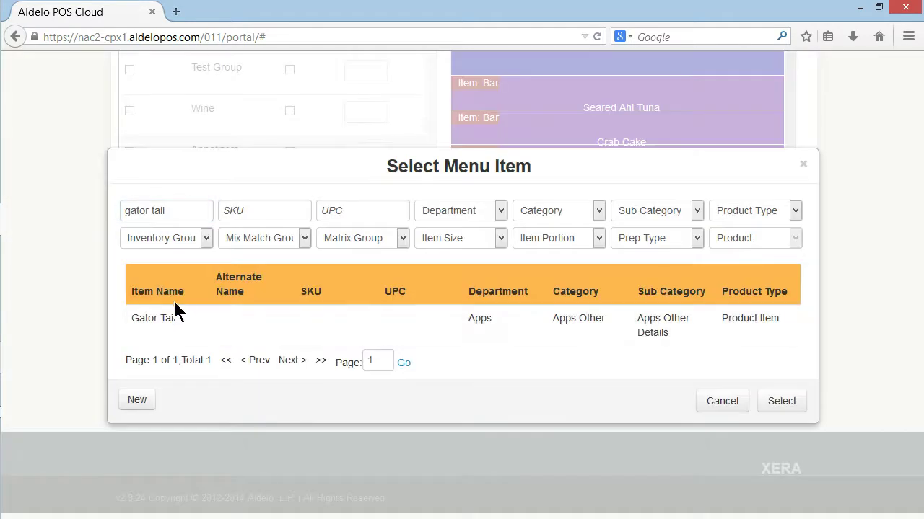
click(780, 401)
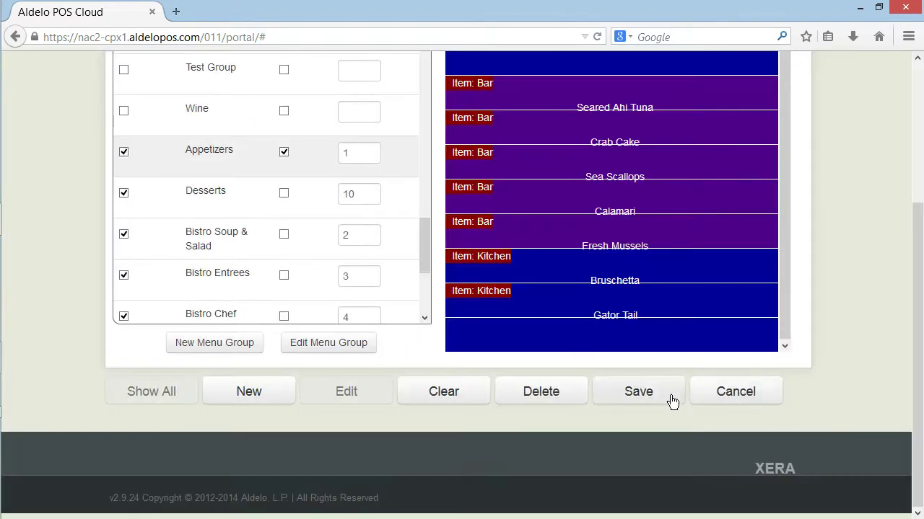
click(639, 392)
Step: Return to the portal's home dashboard and switch to the PowerPoint Presenter View
scroll(916, 230, up, 1)
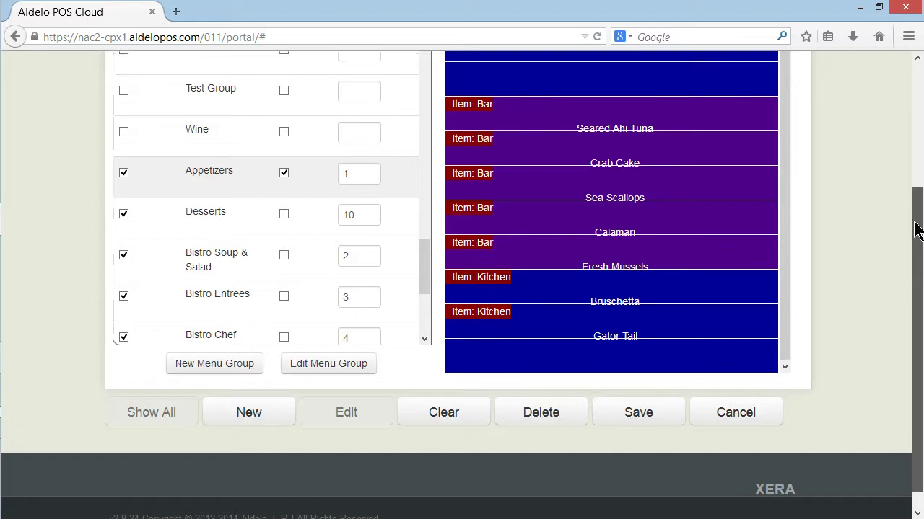
scroll(915, 230, up, 3)
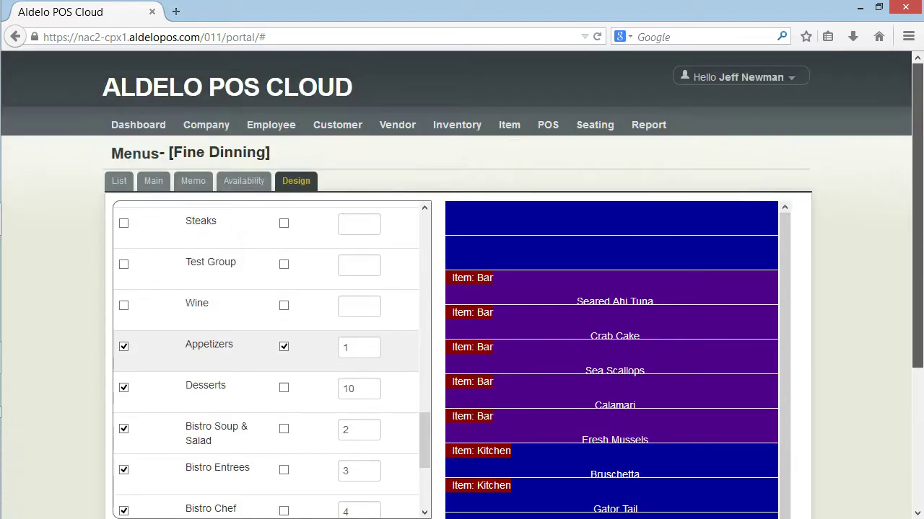
click(135, 125)
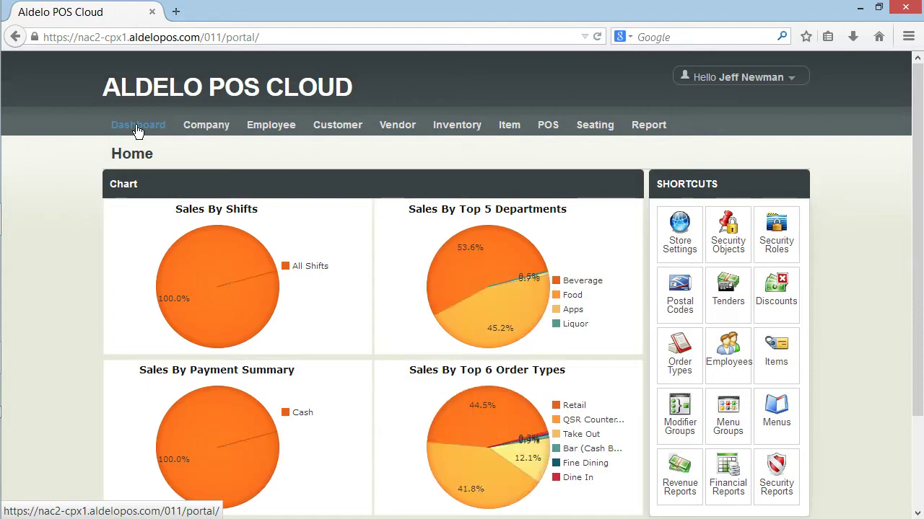
key(alt+Tab)
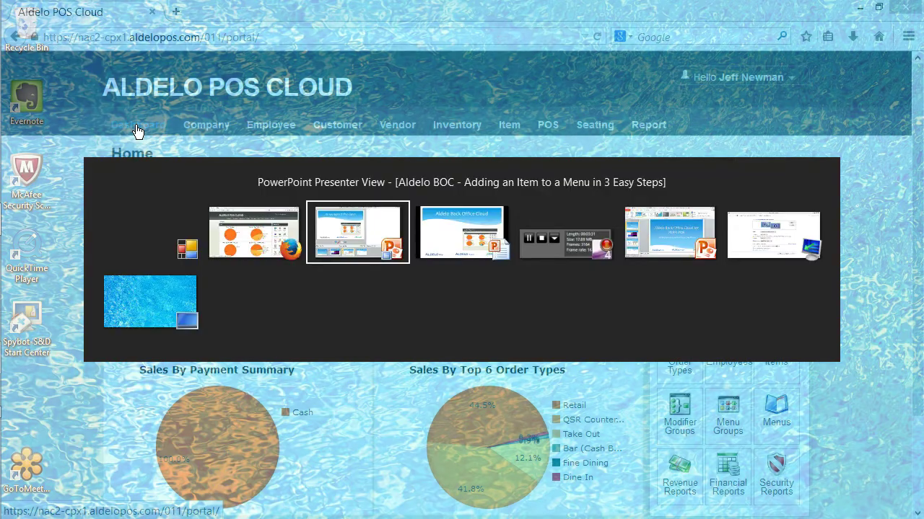